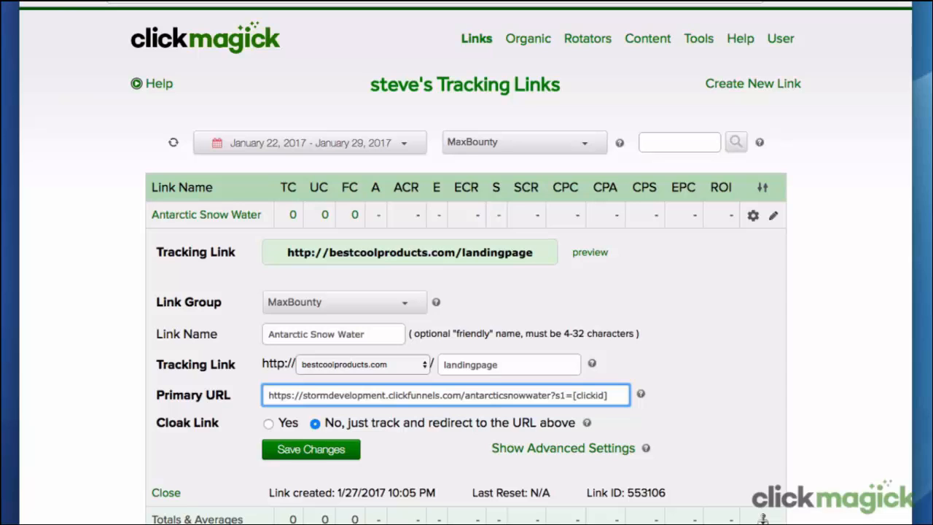
Step: Save the changes to the Antarctic Snow Water tracking link
click(325, 458)
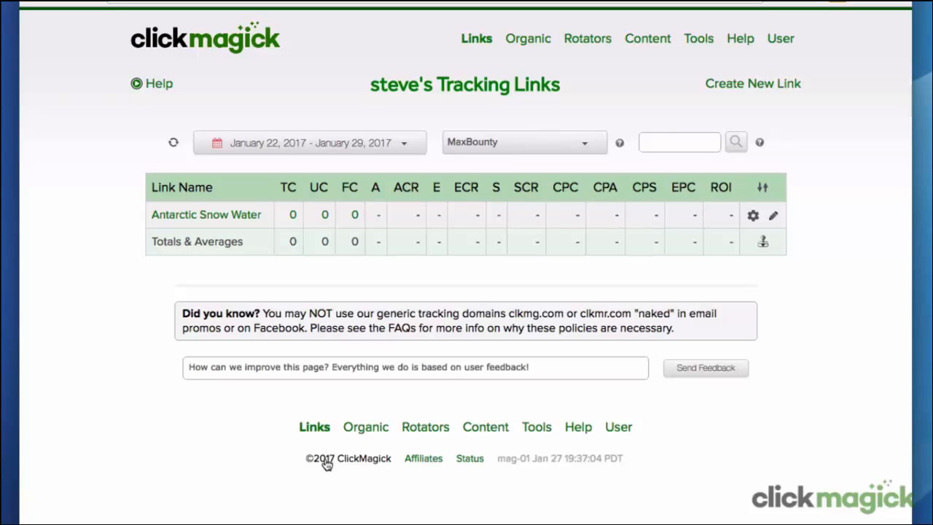
Step: Search the ClickMagick FAQs for "javascript"
click(742, 40)
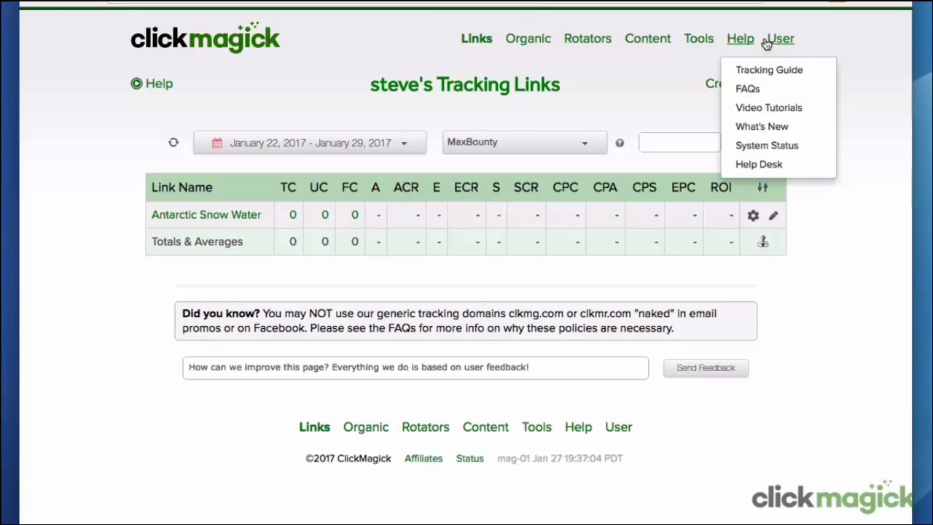
click(812, 91)
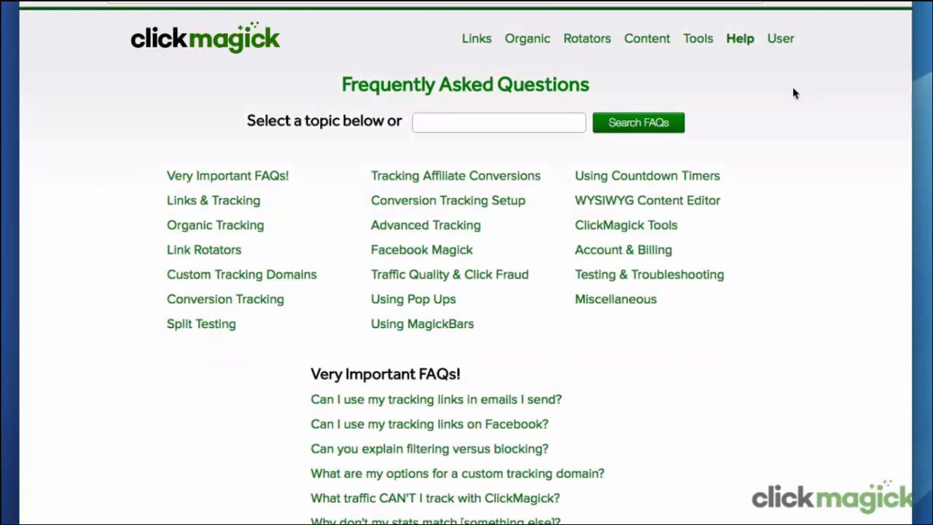
click(482, 124)
text(jav)
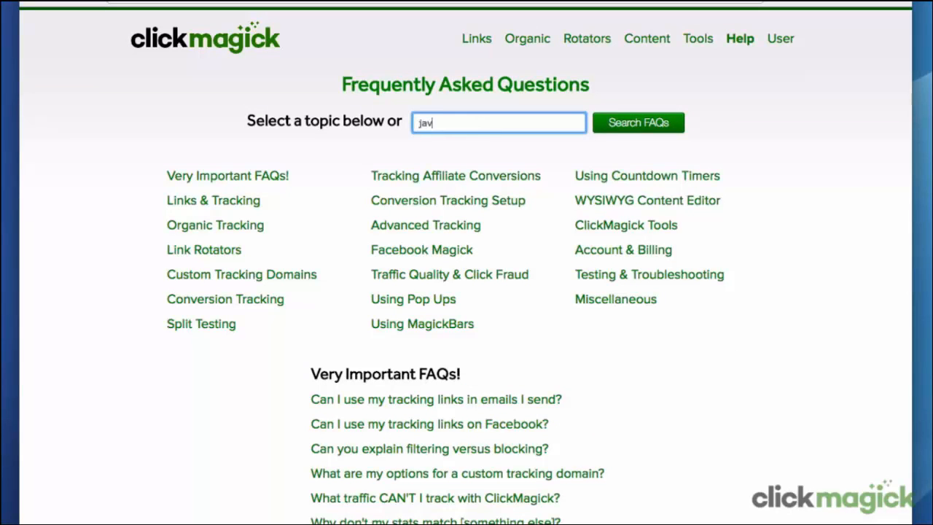
text(ascript)
click(635, 130)
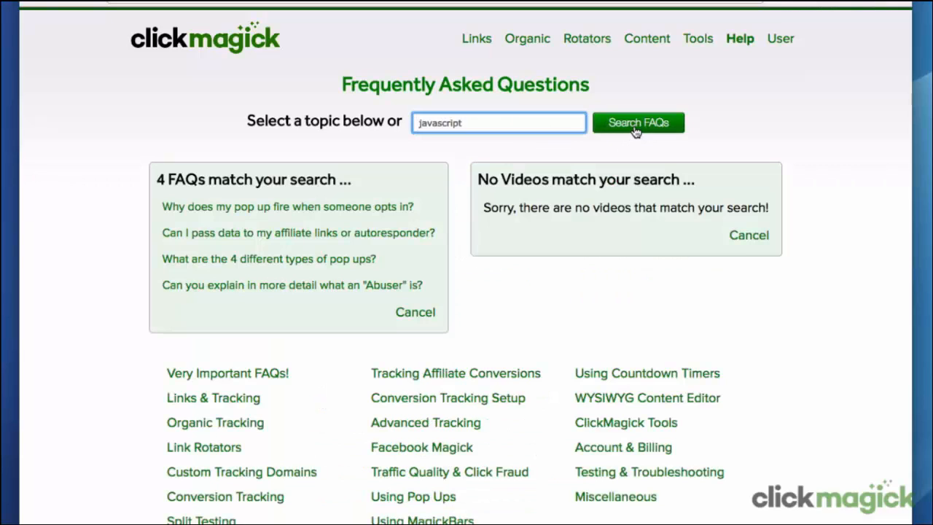
Step: Open the FAQ about passing data to affiliate links or an autoresponder and examine where Step 1 places the script code
click(310, 233)
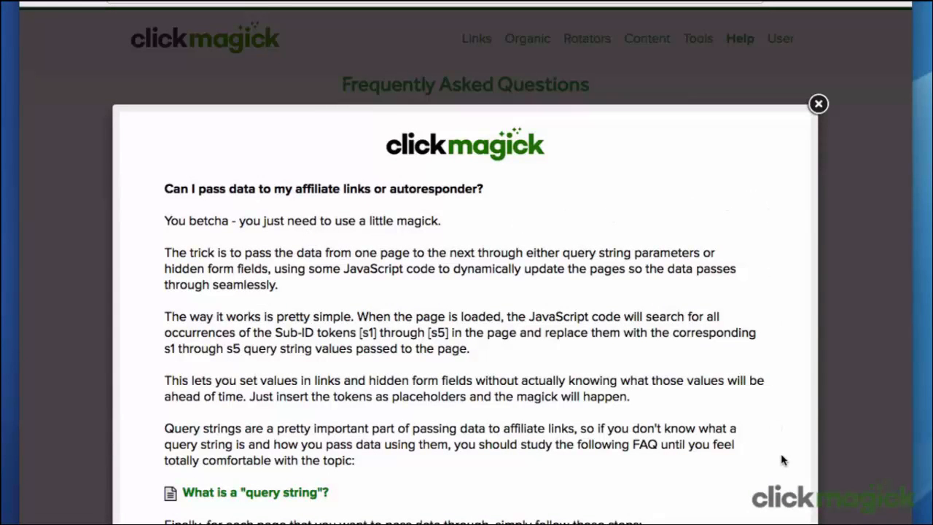
scroll(781, 460, down, 5)
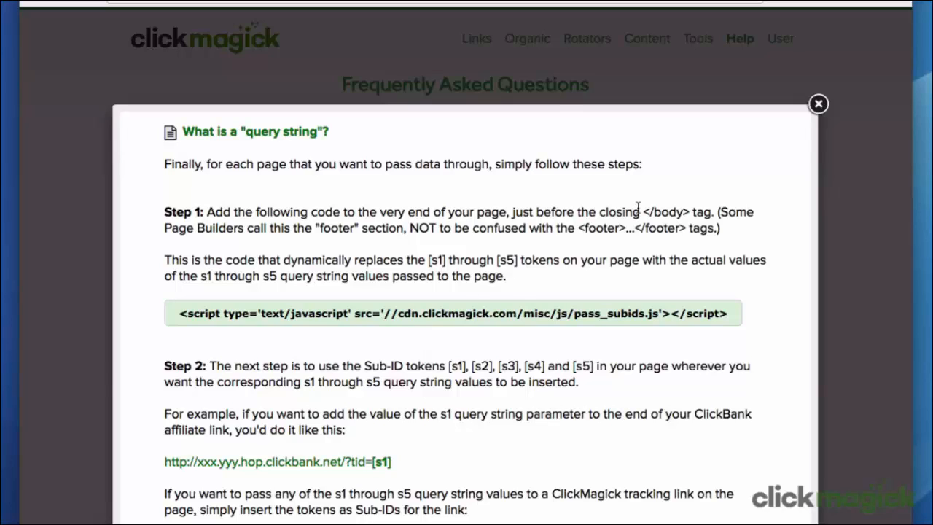
drag(641, 211, 687, 207)
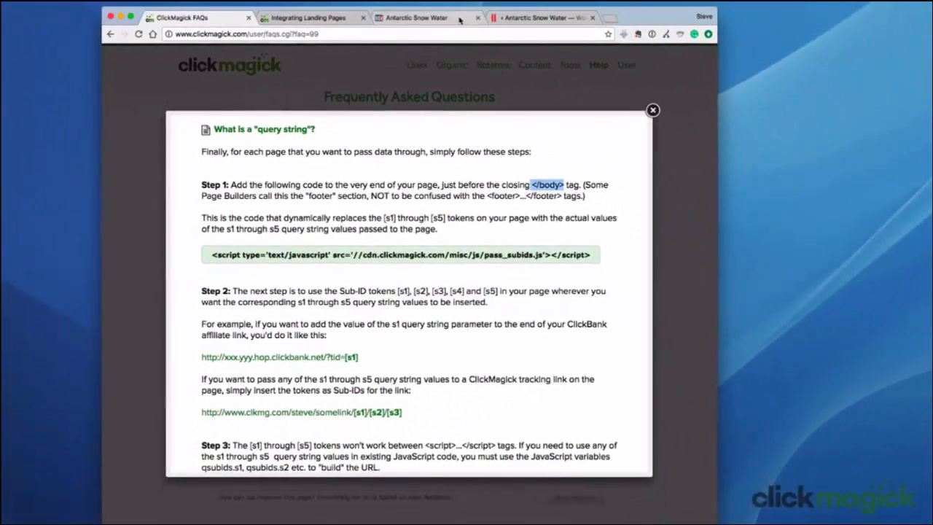
Step: Switch to the ClickFunnels page editor and check the [s1] token in the GET ANTARCTIC SNOW WATER TODAY! button's action URL
click(459, 20)
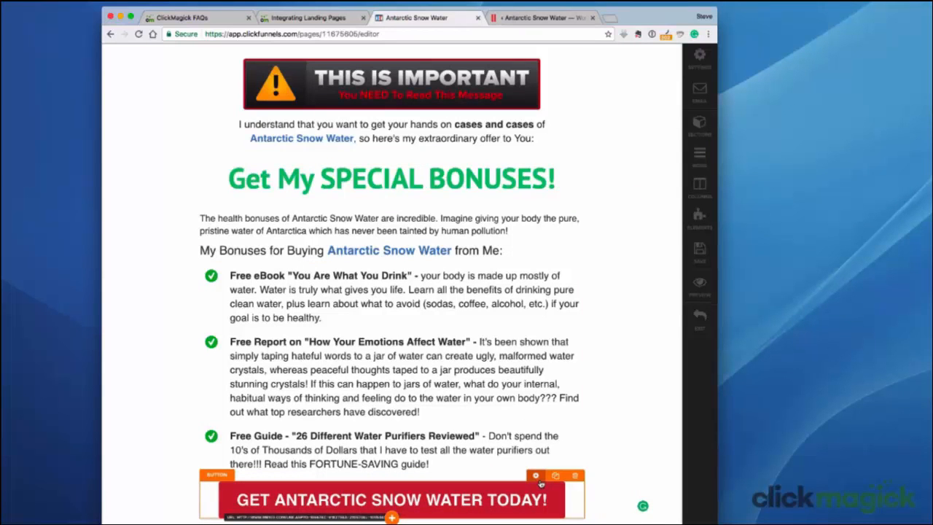
click(537, 477)
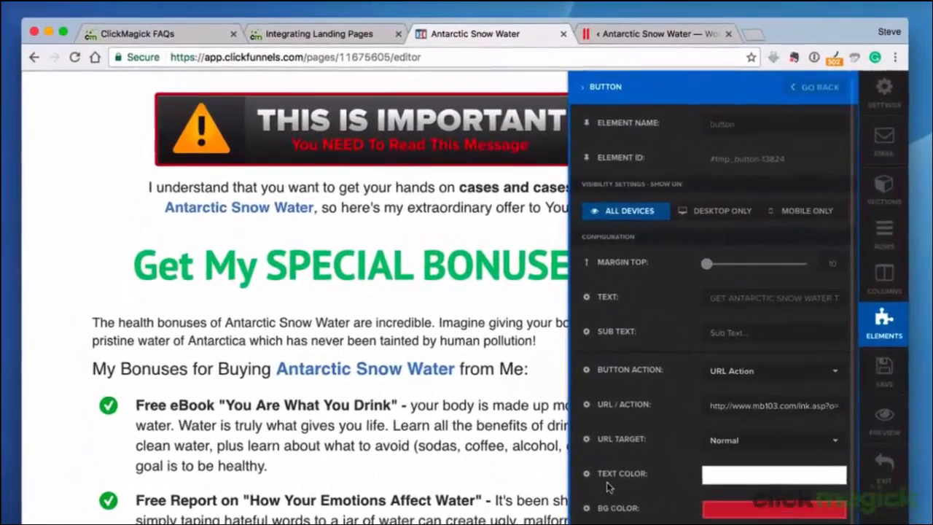
drag(708, 408, 880, 400)
click(823, 415)
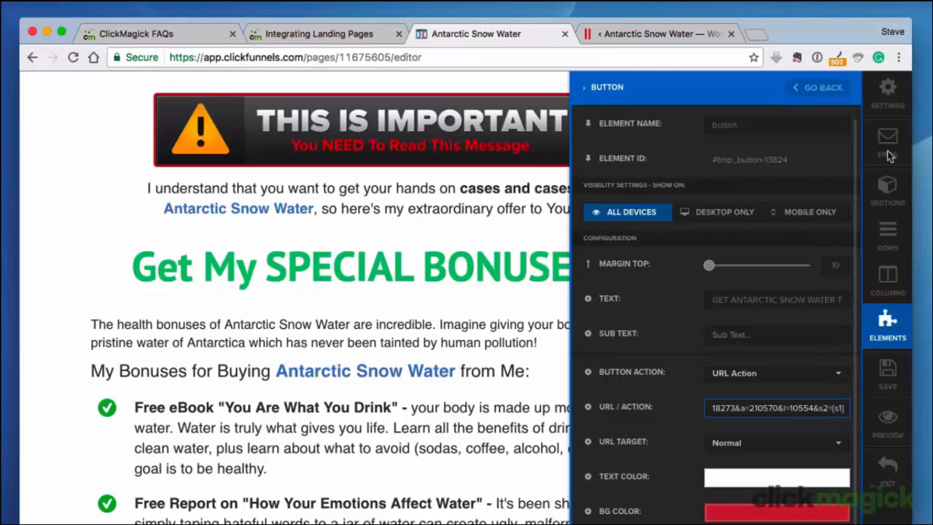
Step: Open the page's tracking code settings in ClickFunnels and copy the pass_subids.js script line from the ClickMagick FAQ
click(901, 96)
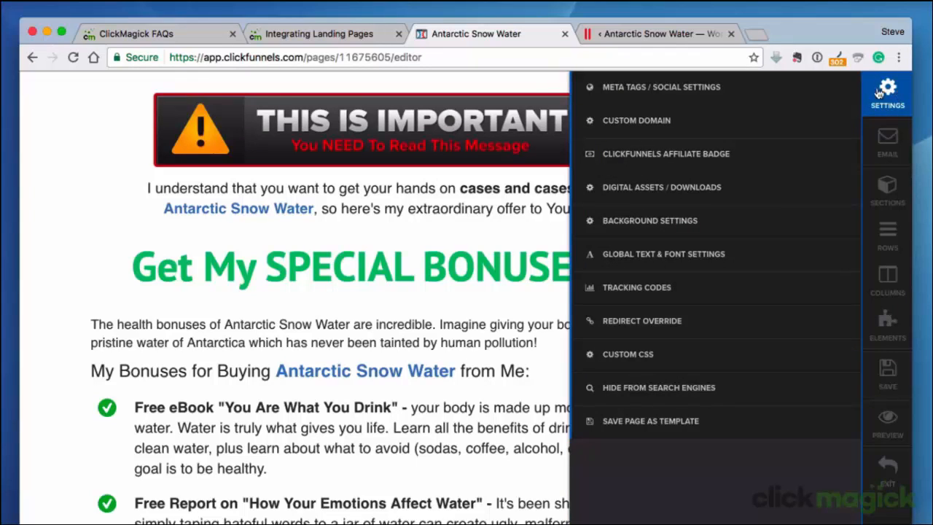
click(818, 296)
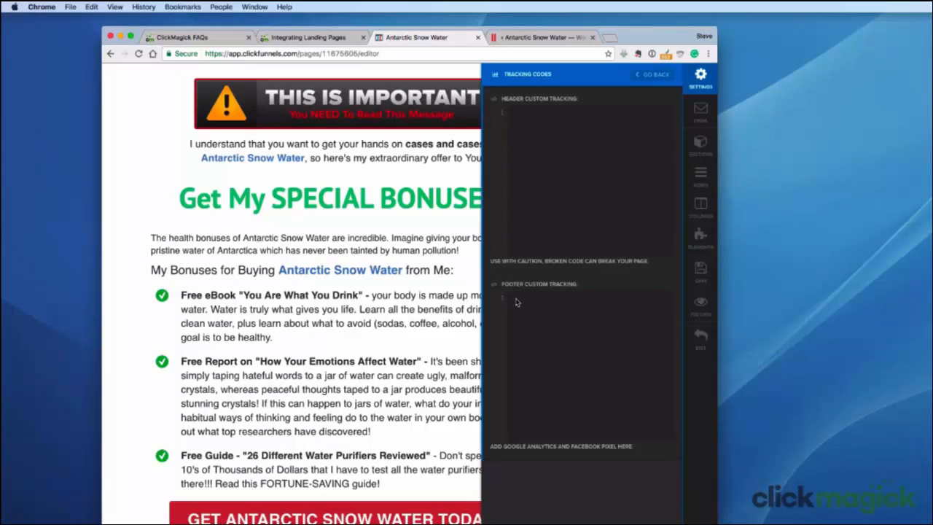
click(213, 40)
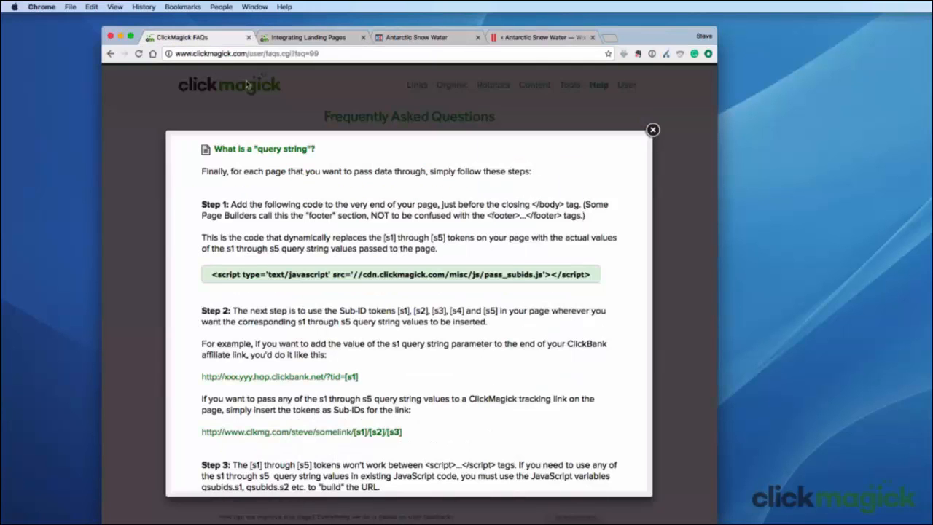
click(406, 279)
right_click(407, 279)
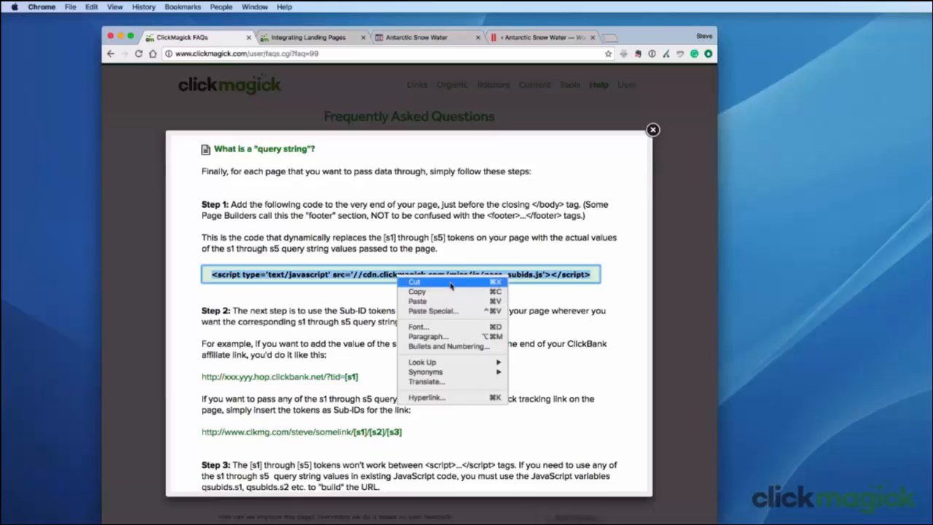
click(450, 292)
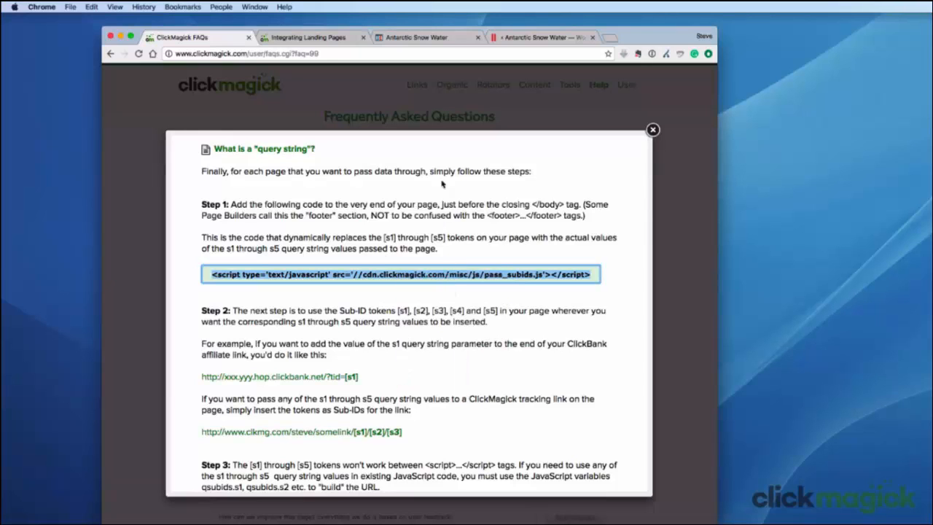
Step: Paste the pass_subids.js script into the ClickFunnels page's footer custom tracking code and save the page
click(428, 39)
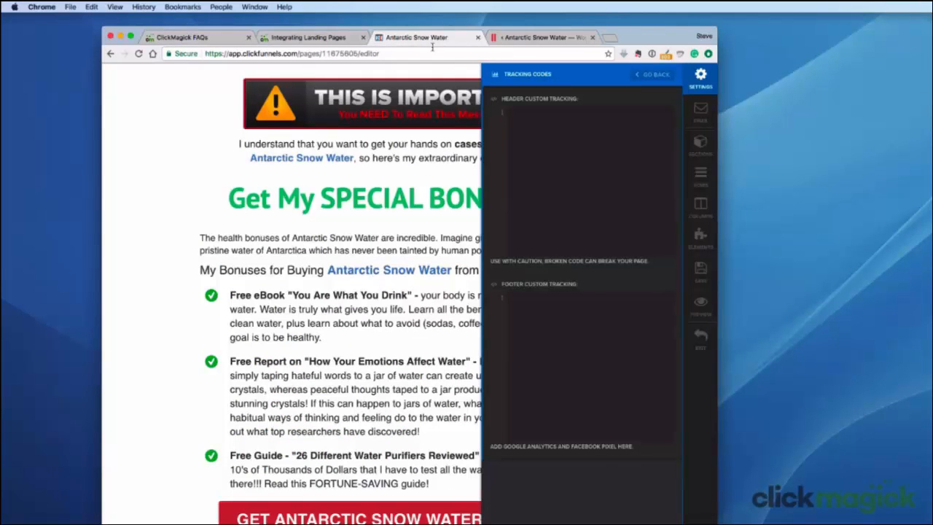
right_click(538, 302)
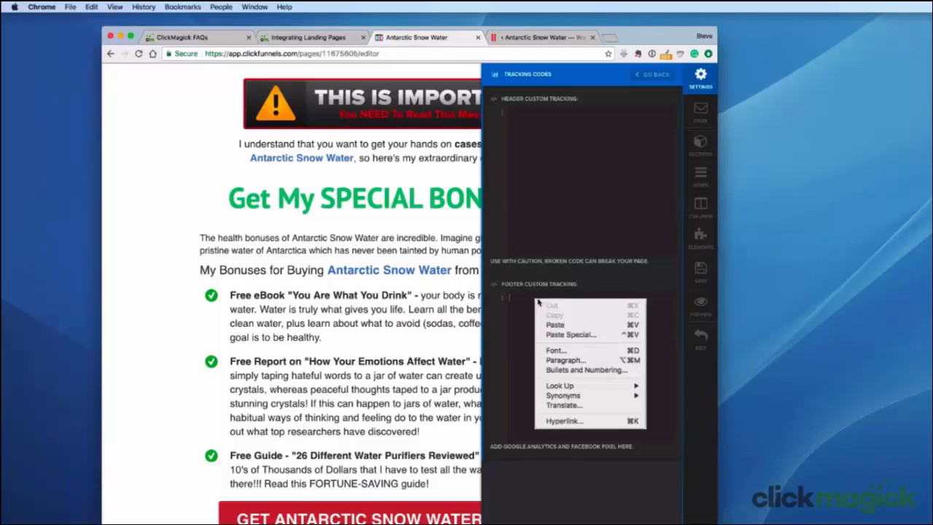
click(589, 325)
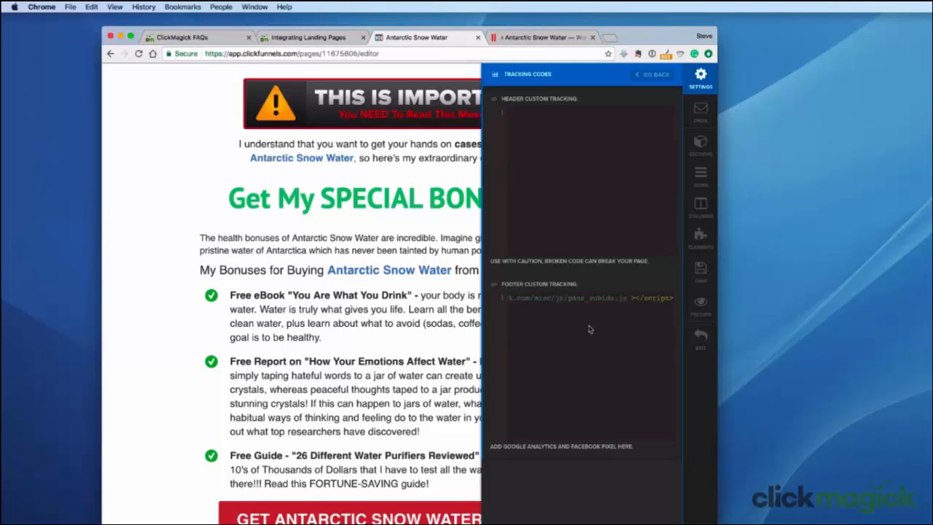
click(700, 268)
click(212, 40)
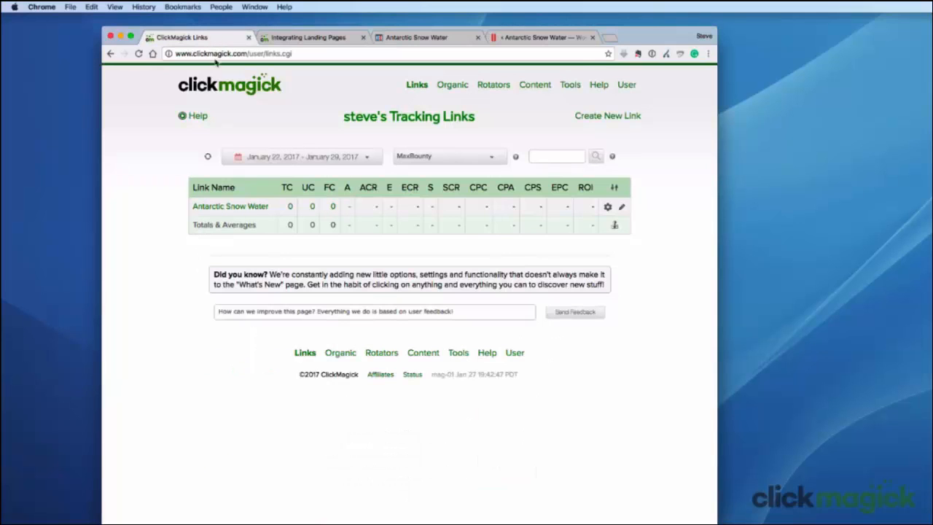
click(233, 207)
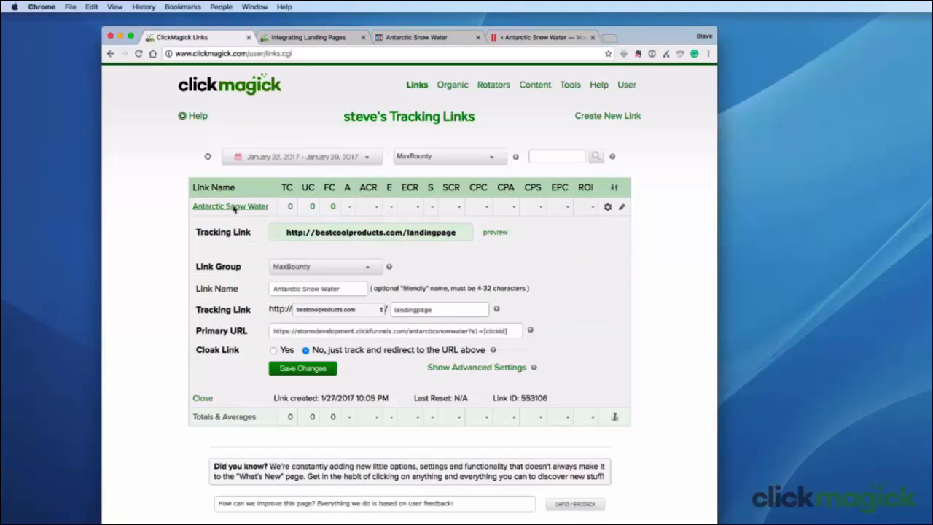
right_click(365, 234)
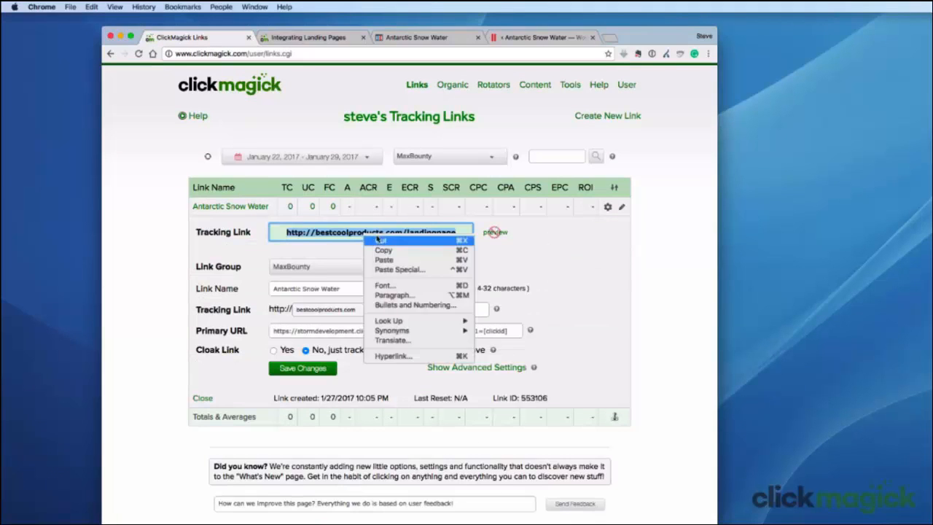
click(417, 251)
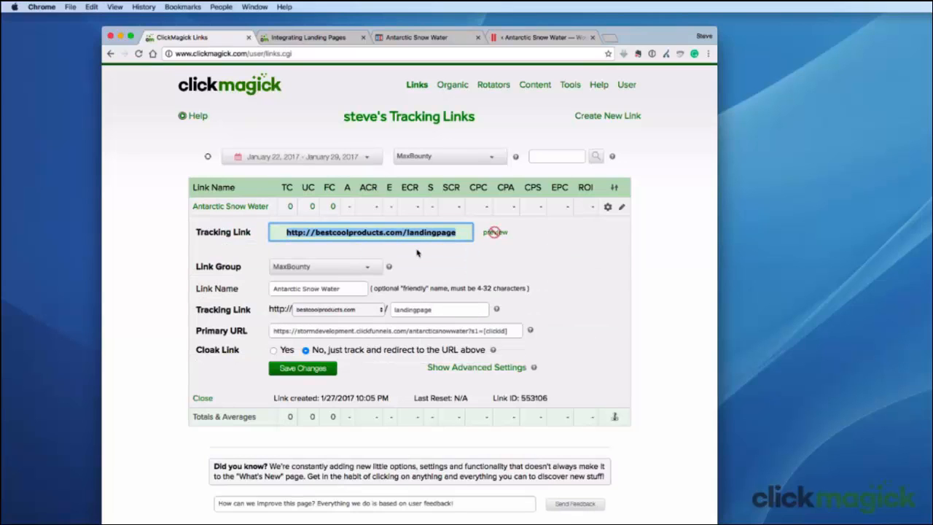
Step: Load the copied tracking link in a new browser tab
click(612, 38)
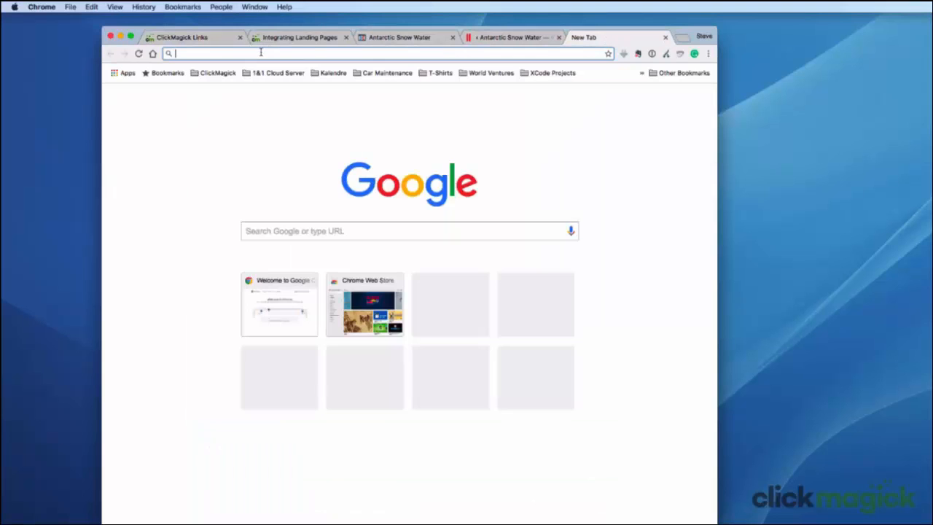
right_click(261, 54)
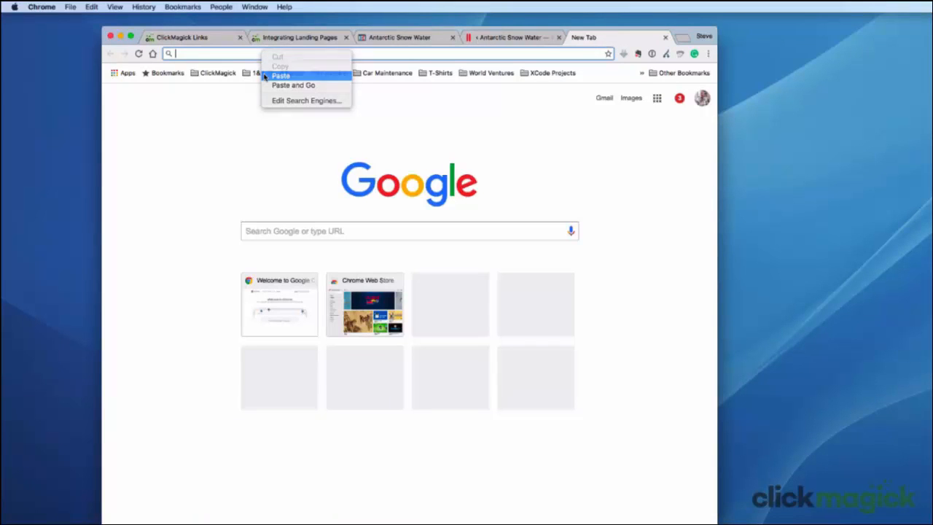
click(264, 71)
key(Return)
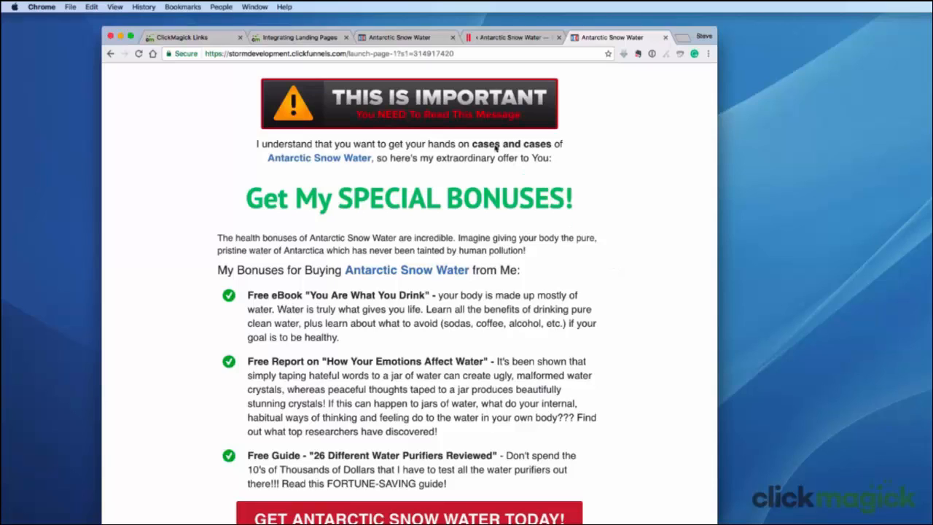
Step: Examine the s1 parameter in the landing page's address and inspect its redirect chain with the Redirect Path extension
drag(400, 53, 460, 66)
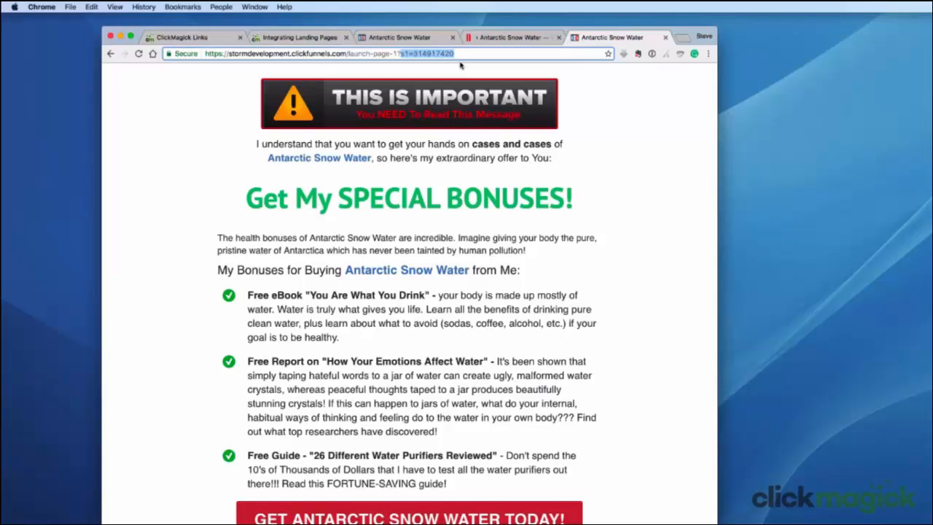
click(665, 54)
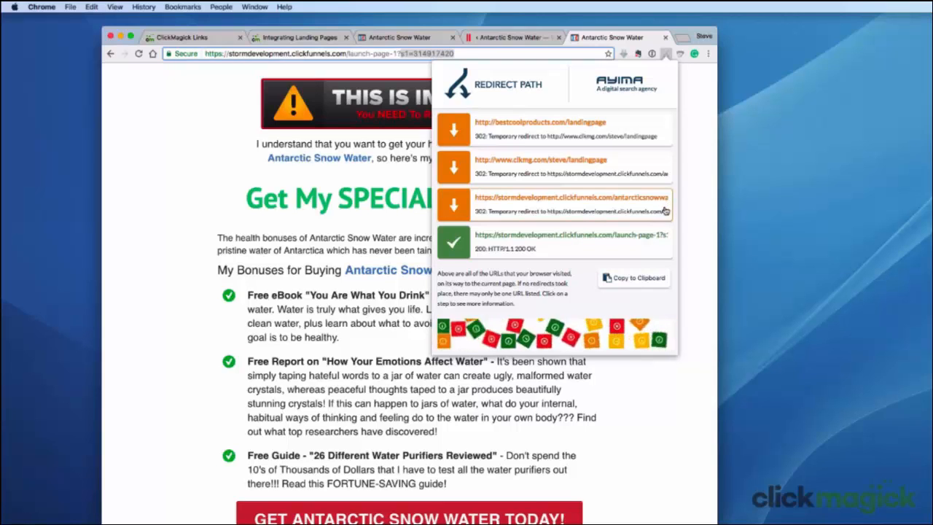
click(632, 244)
drag(493, 244, 554, 254)
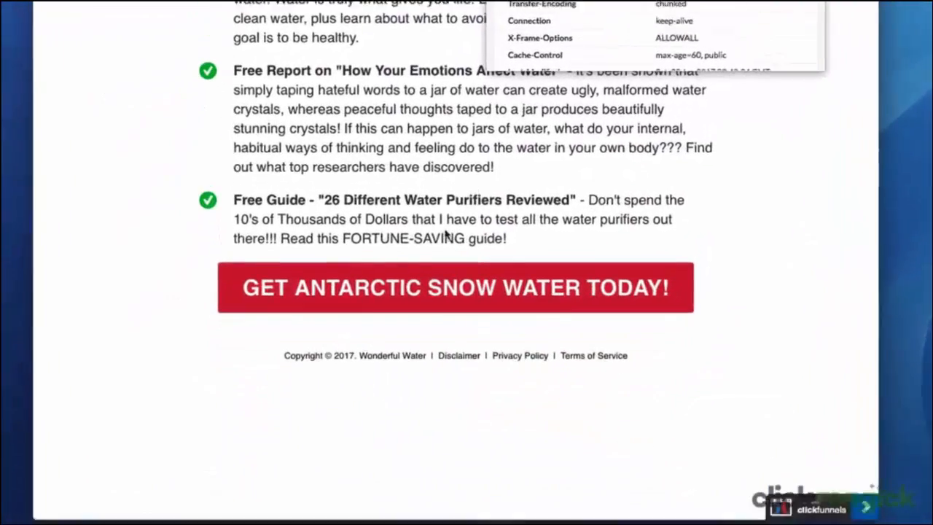
click(401, 479)
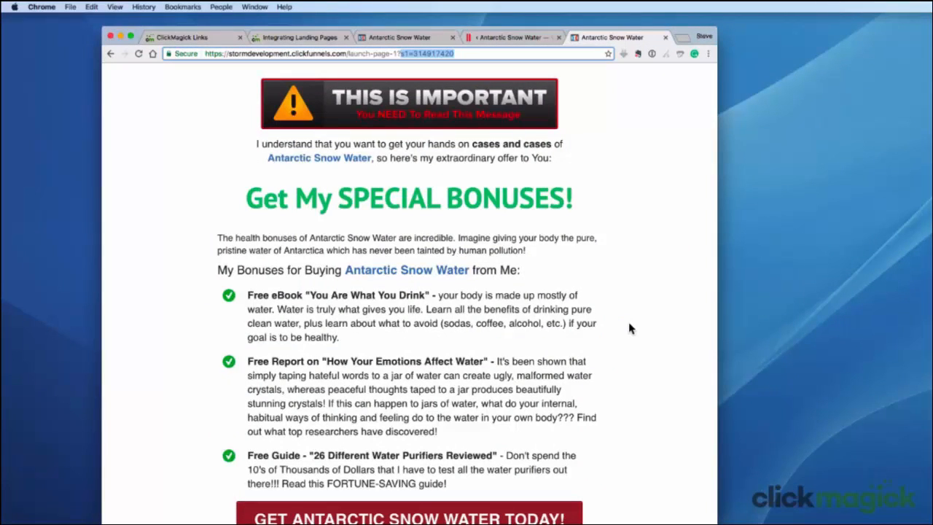
Step: Switch to the InstaBuilder page editor and check the [s1] token in the GET ANTARCTIC SNOW WATER TODAY! button's target link URL
click(515, 37)
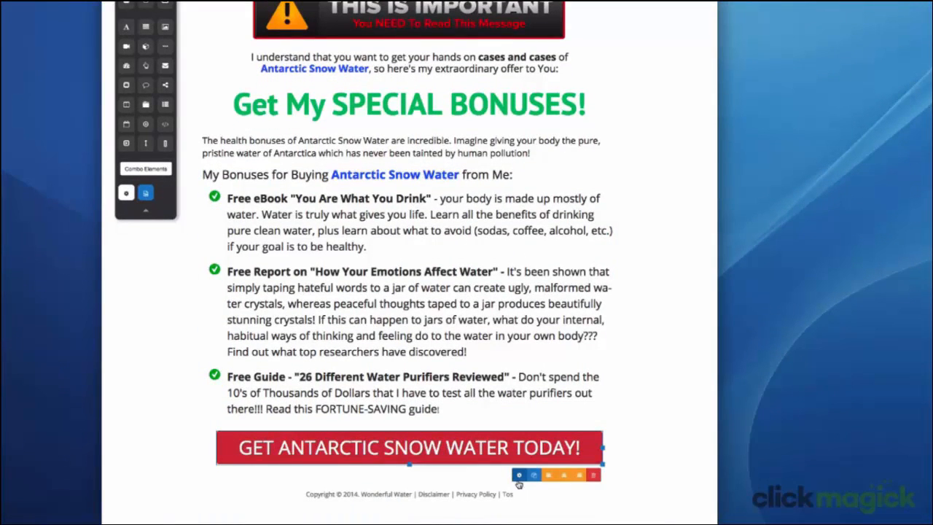
click(519, 477)
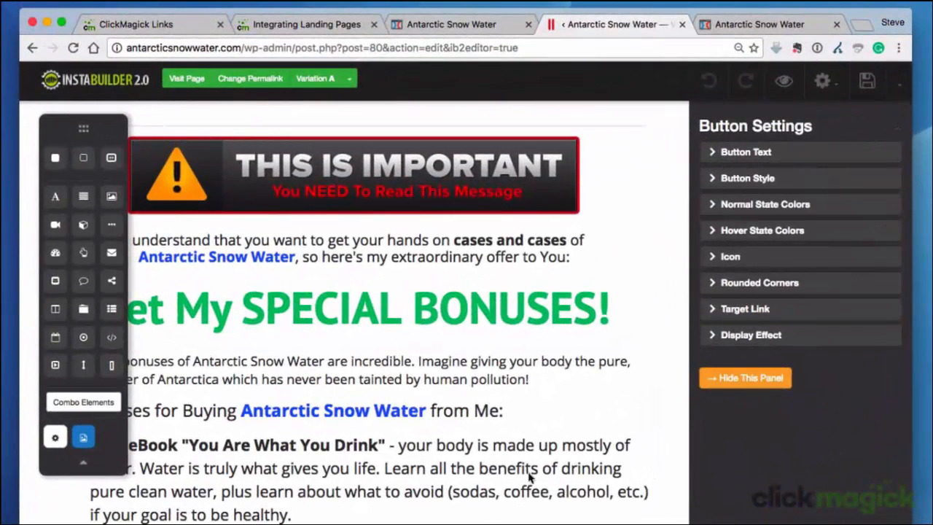
click(854, 311)
drag(710, 246, 902, 254)
click(862, 259)
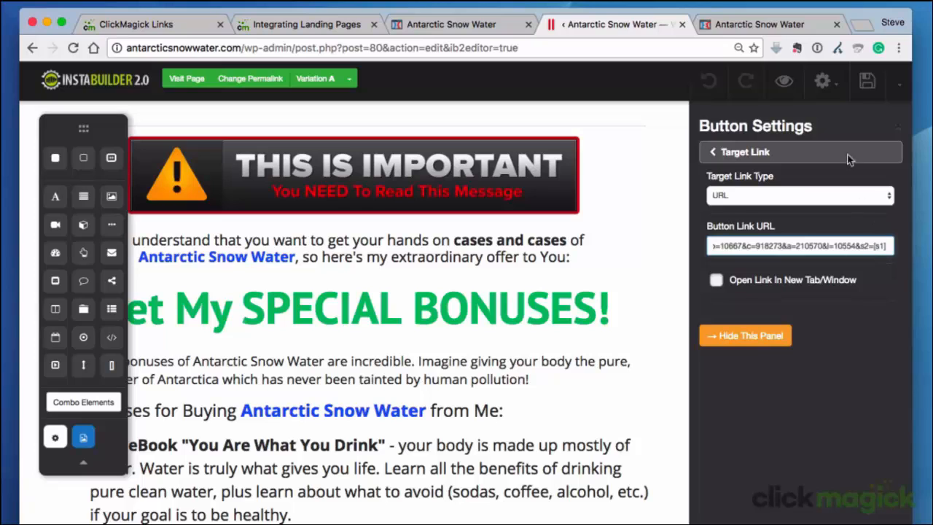
Step: Open the page's Scripts/Codes settings in InstaBuilder and review the head, body and footer script fields
click(828, 93)
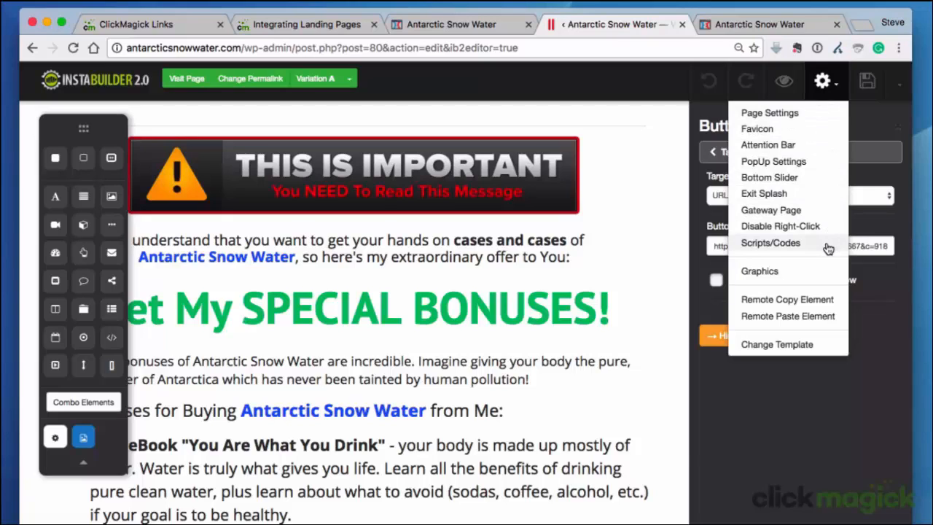
click(770, 243)
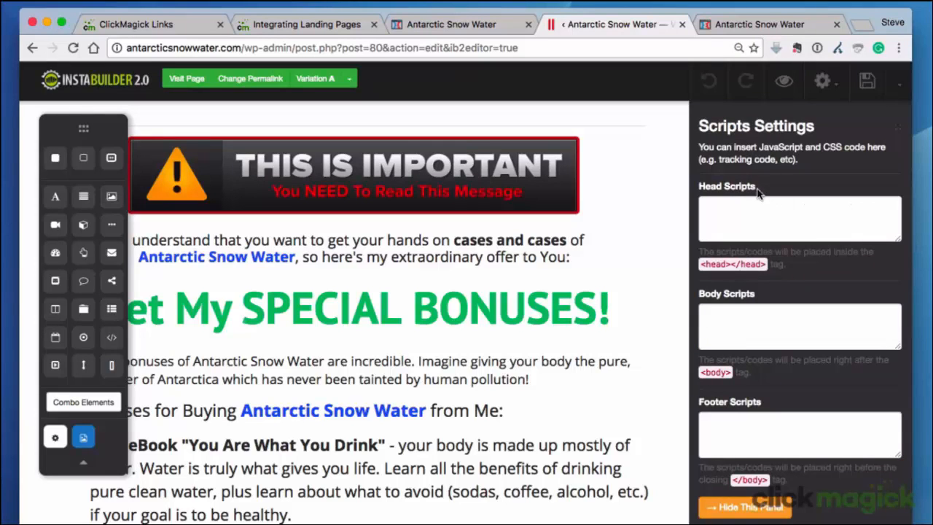
drag(698, 146, 888, 146)
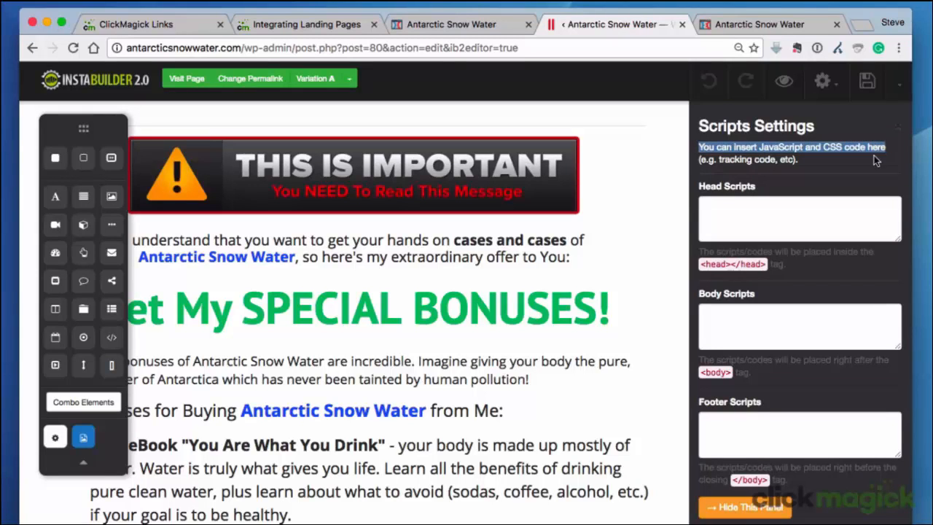
click(872, 158)
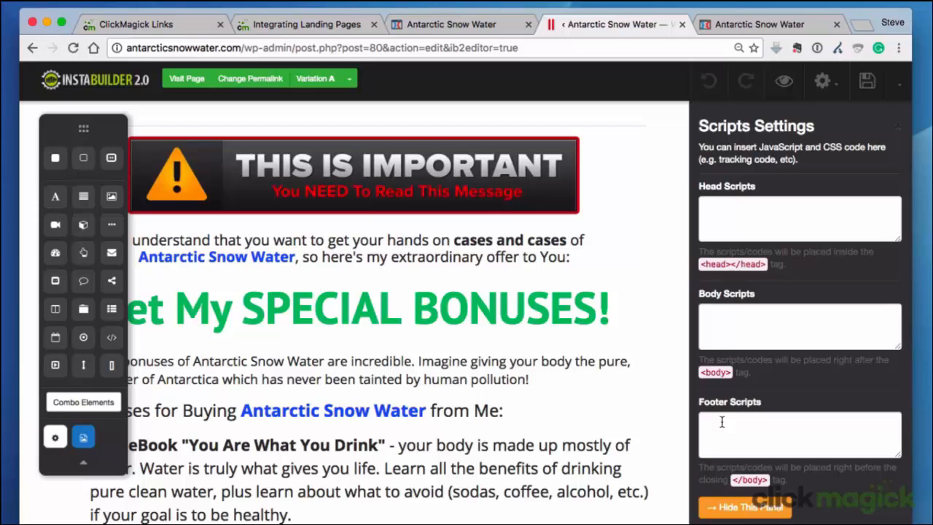
Step: Search Google in a new browser tab for "LeadPages javascript tracking code"
click(860, 26)
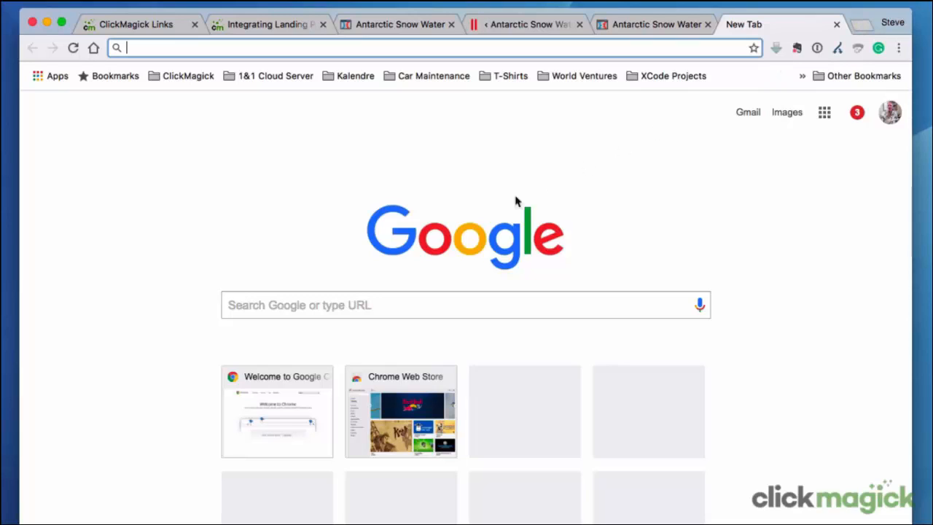
click(309, 304)
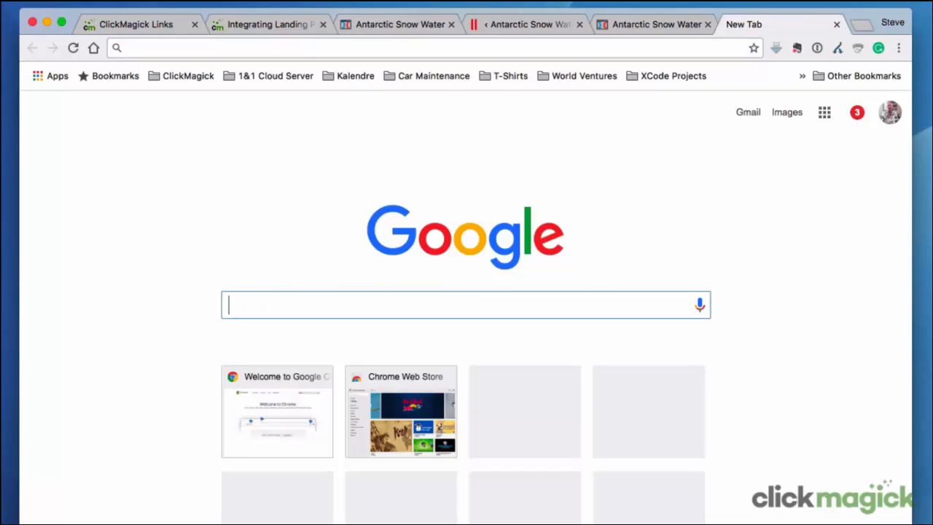
text(LeadPages i)
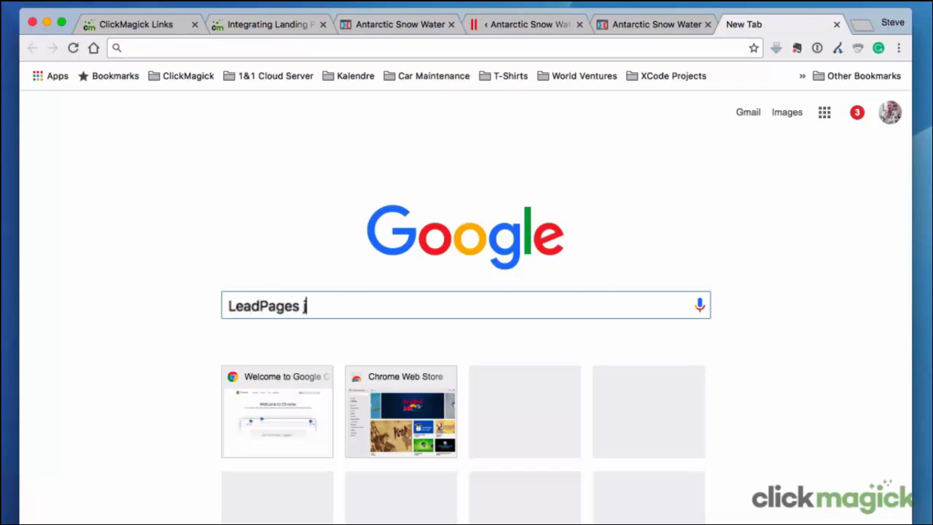
text(avascript tracking co)
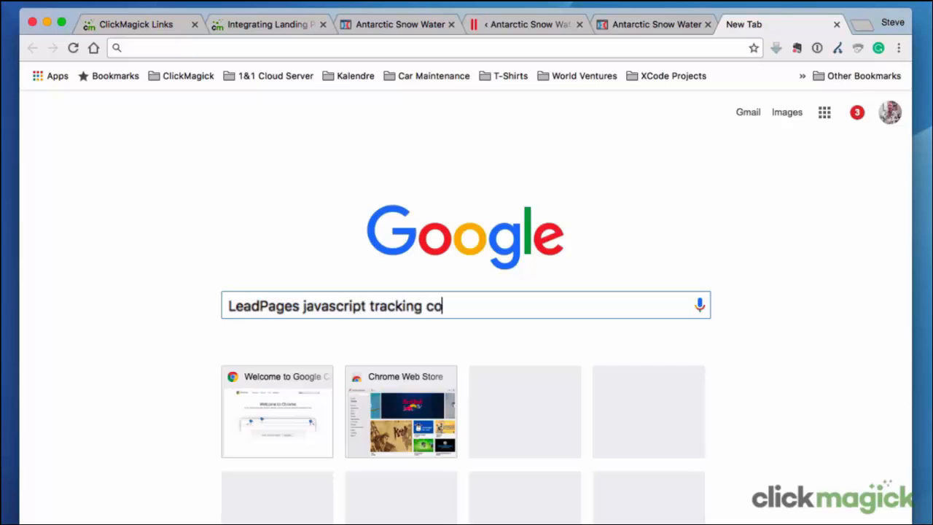
text(de)
key(Return)
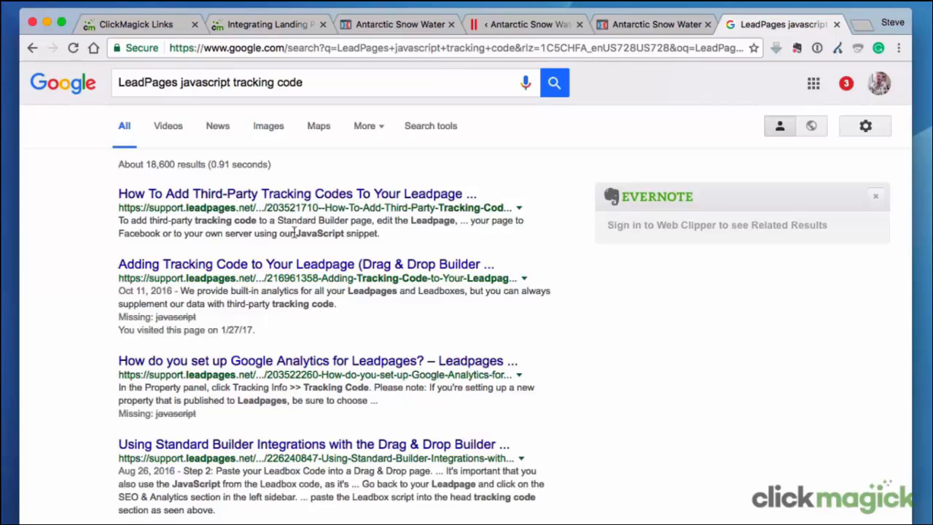
Step: Open the Leadpages support article on adding tracking code in the Drag & Drop Builder and read its step-by-step guide
drag(186, 208, 234, 208)
drag(186, 278, 249, 278)
click(316, 334)
click(342, 271)
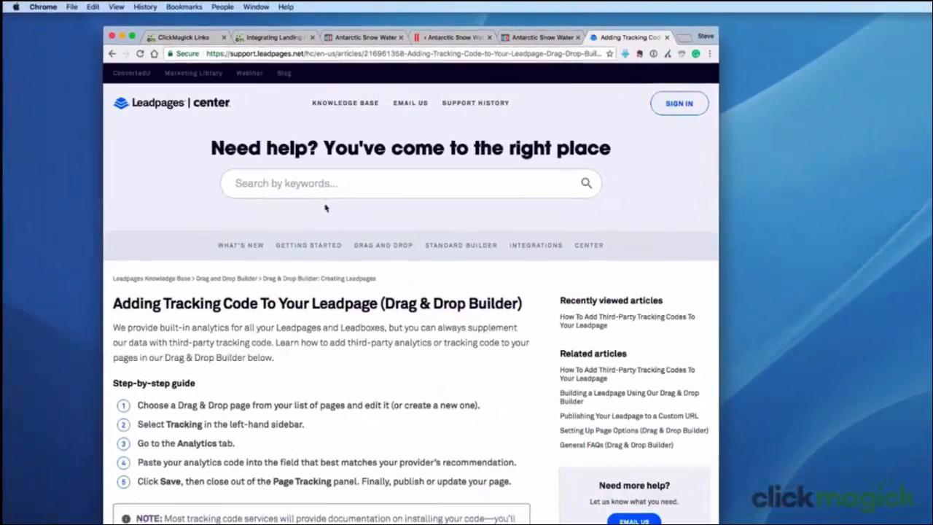
scroll(198, 389, down, 3)
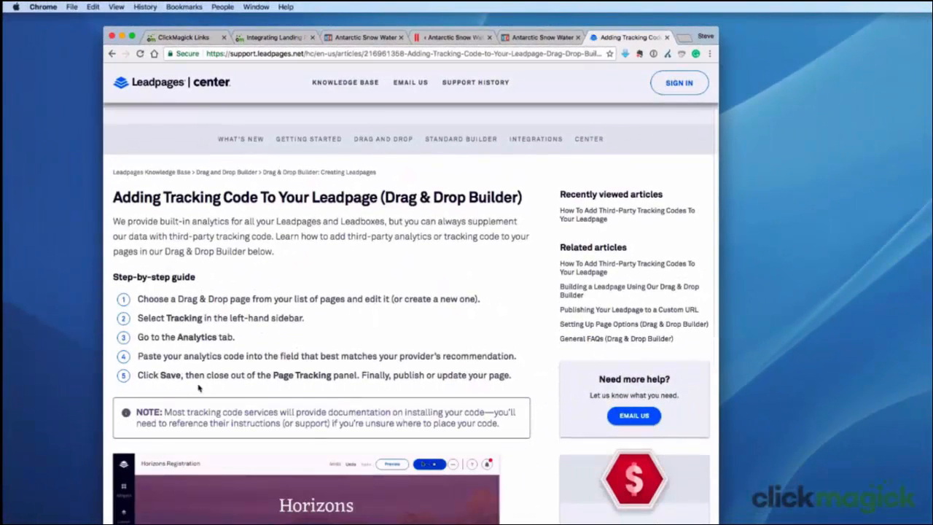
scroll(198, 388, down, 5)
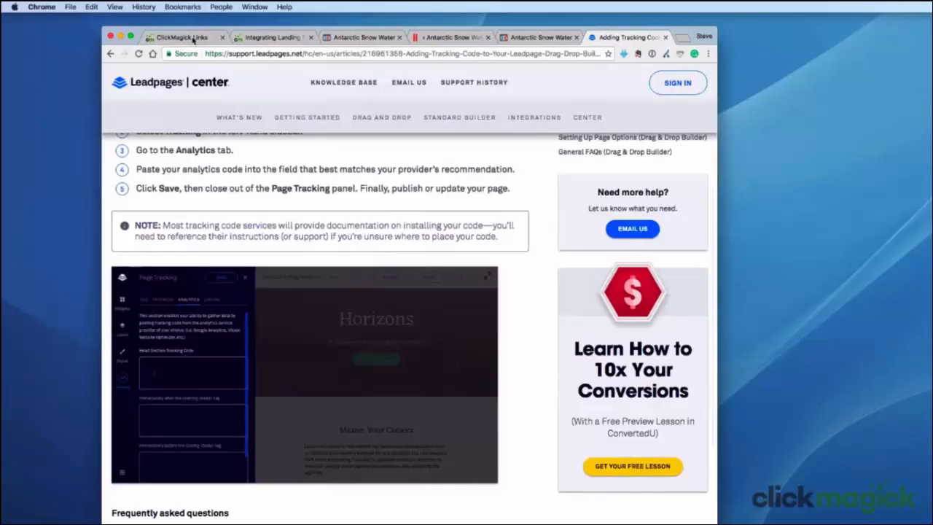
Step: Switch to the ClickMagick FAQ on passing data to affiliate links, read its script and Sub-ID token steps, and return to the Integrating Landing Pages tab
click(190, 37)
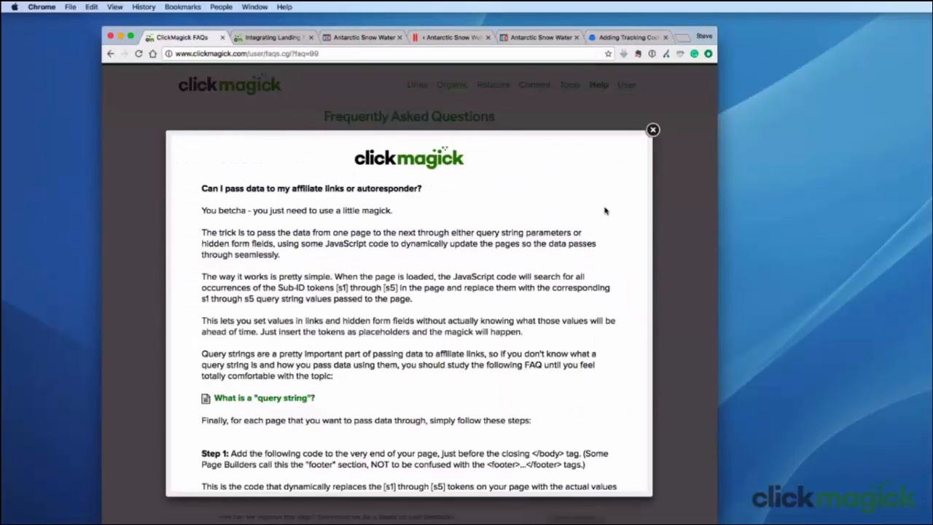
scroll(603, 383, down, 5)
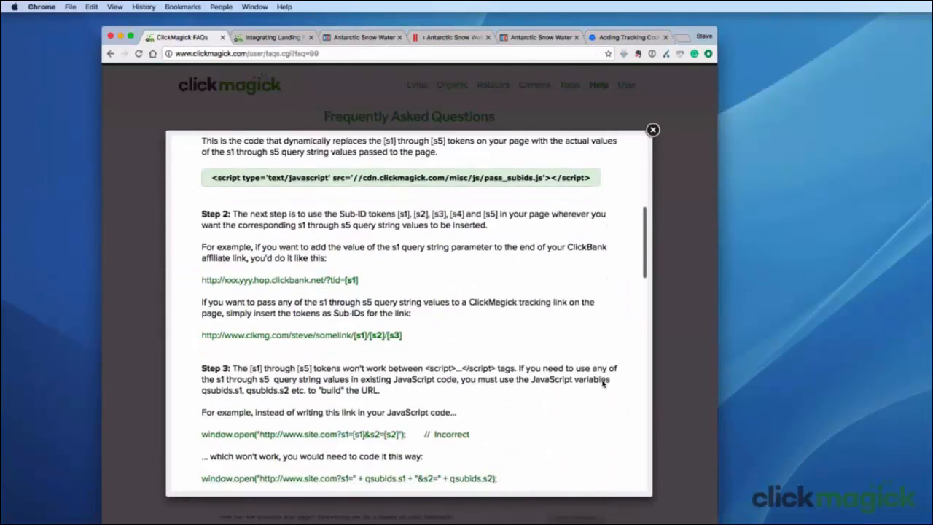
scroll(603, 382, down, 5)
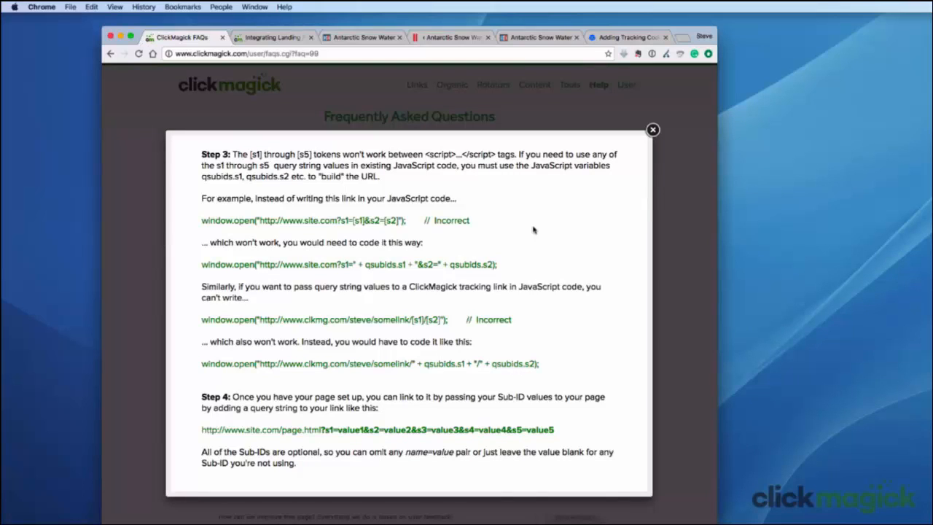
click(298, 41)
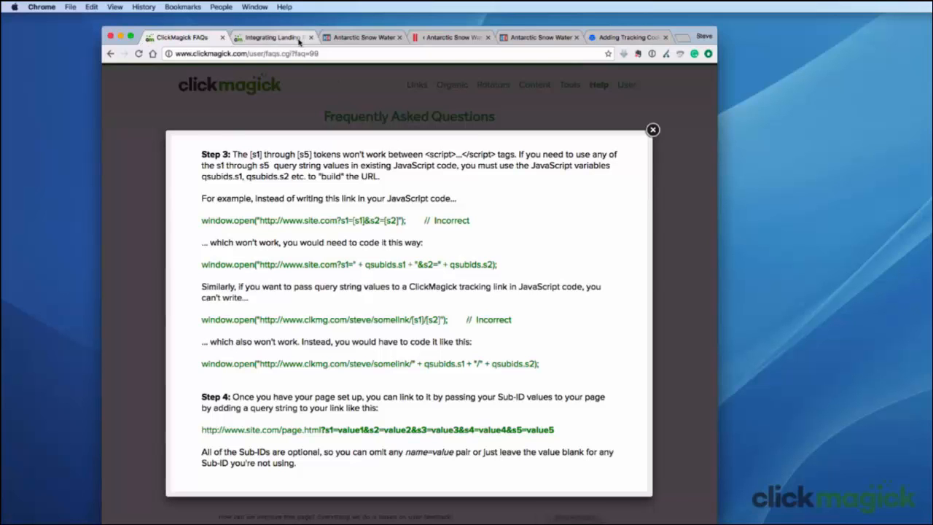